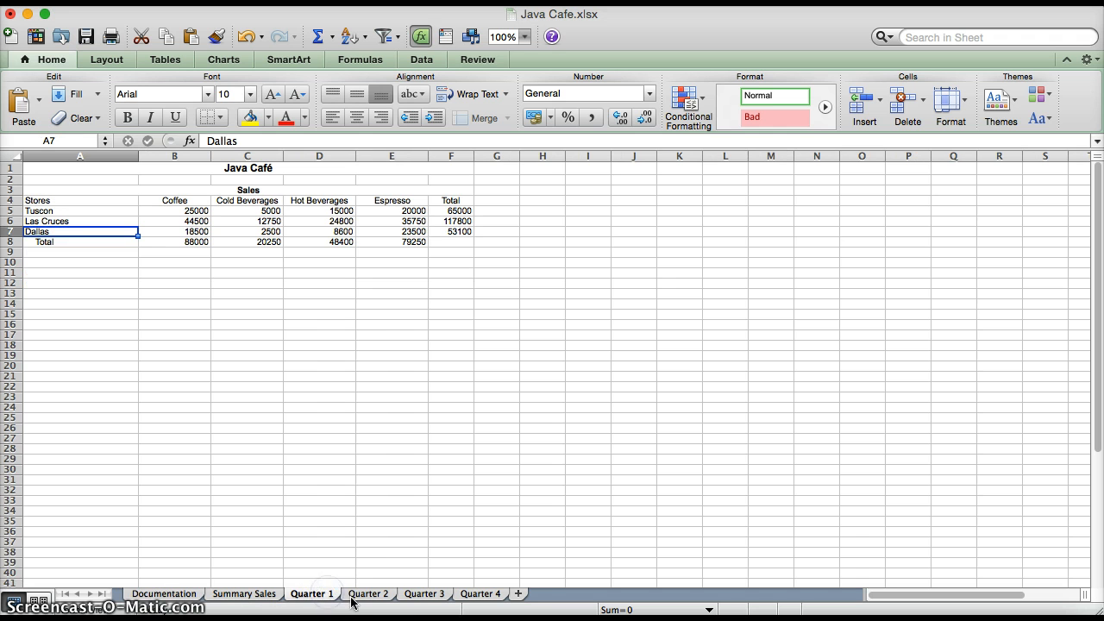
# - Review the store sales tables on the Quarter 1 through Quarter 4 sheets and compare them with the Summary Sales sheet
pyautogui.click(366, 594)
pyautogui.click(432, 595)
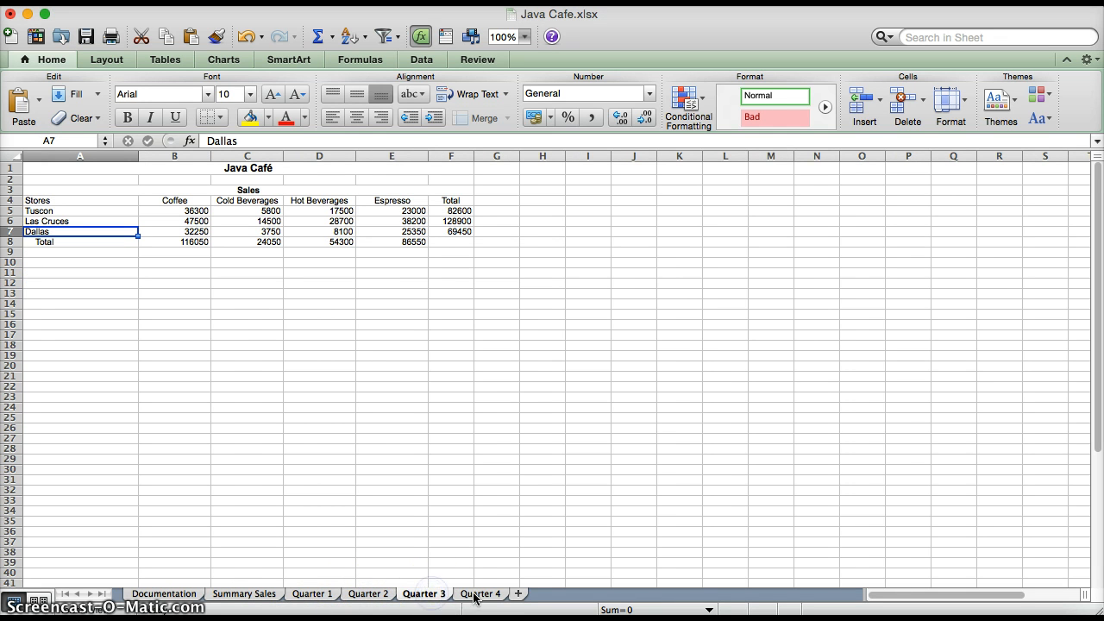
pyautogui.click(480, 594)
pyautogui.click(320, 594)
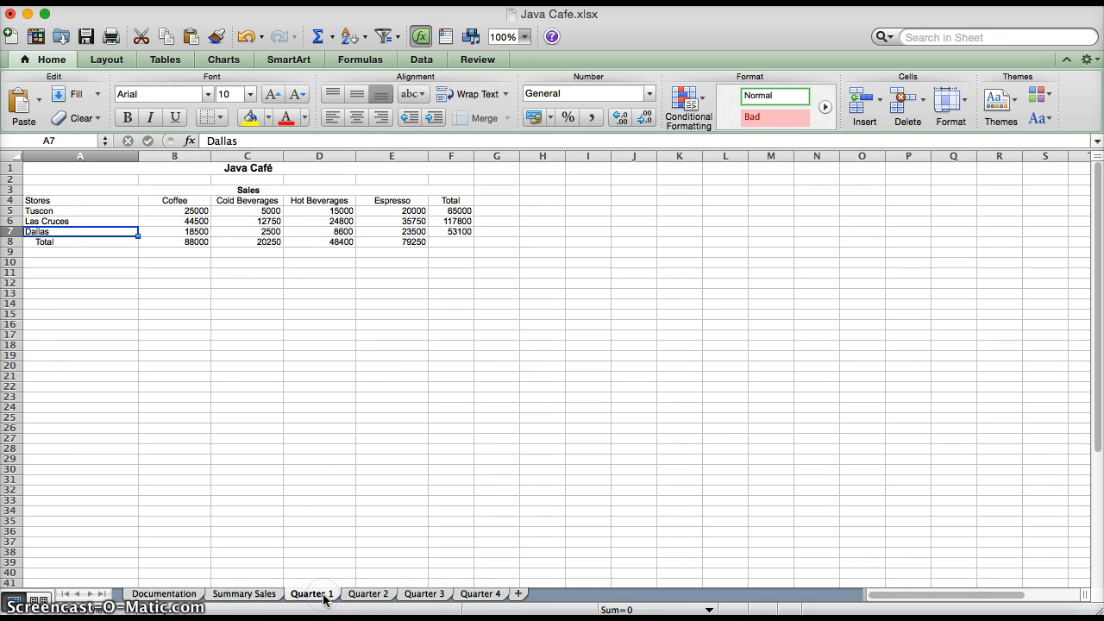
pyautogui.click(264, 594)
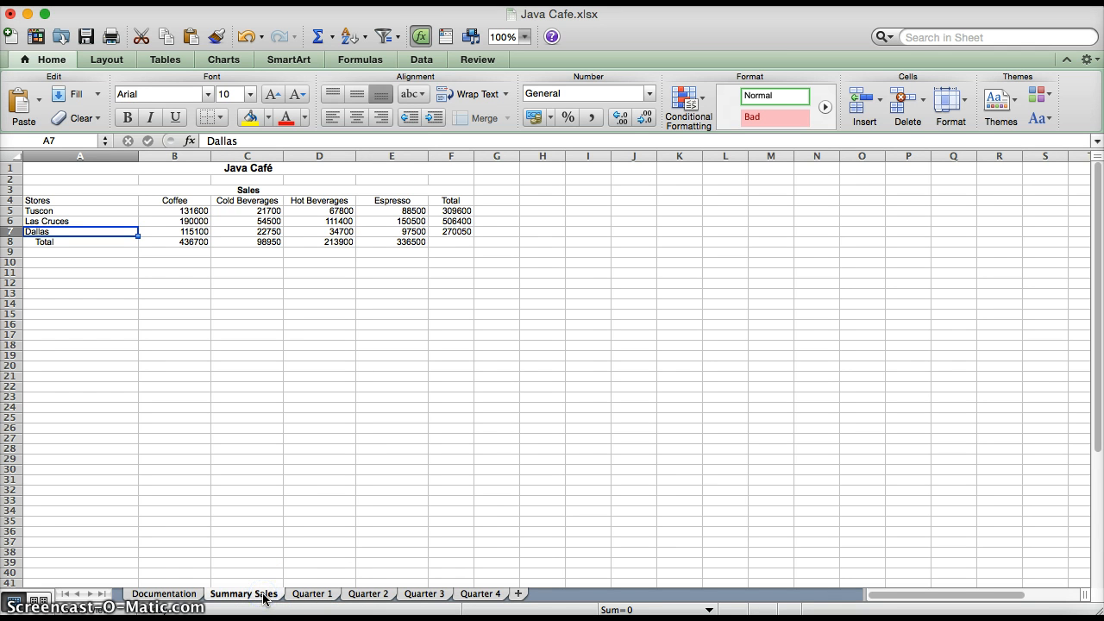
pyautogui.click(308, 595)
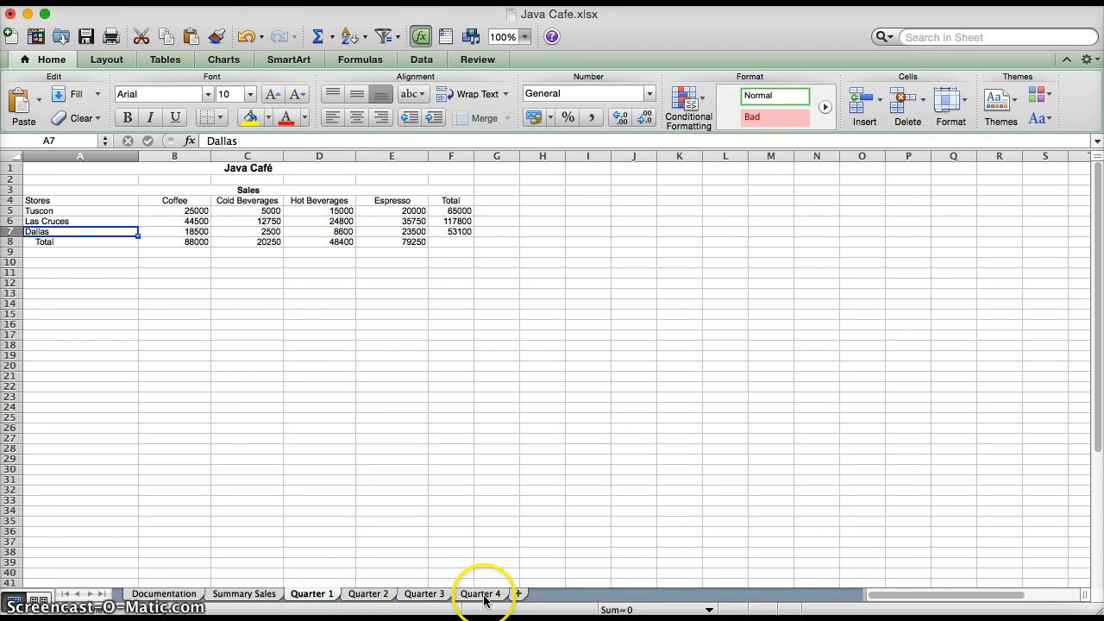
pyautogui.click(245, 593)
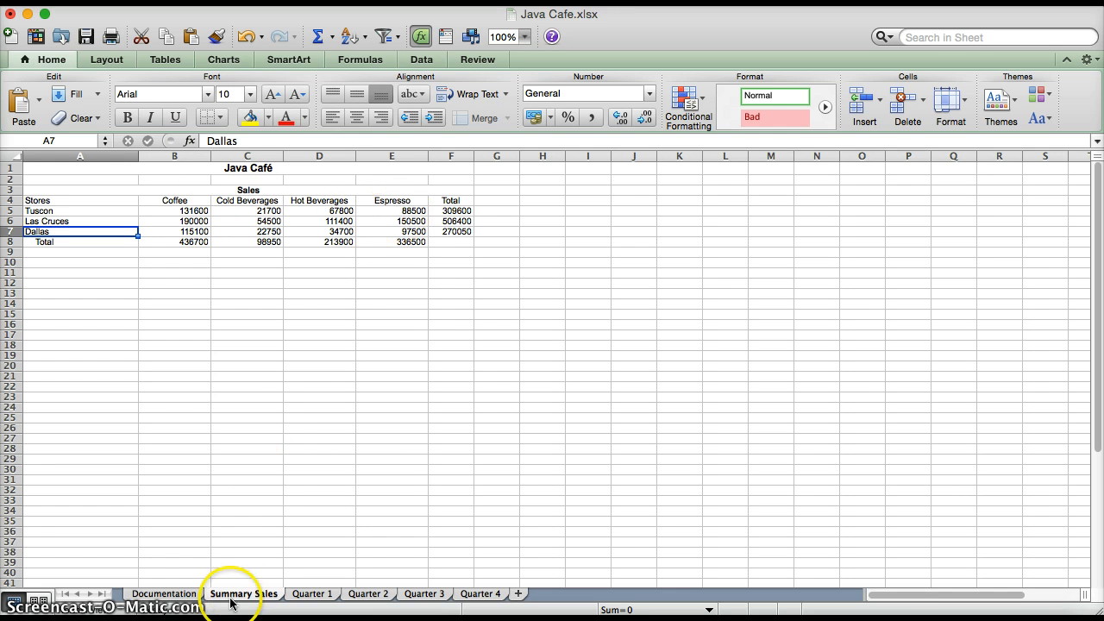
pyautogui.click(300, 594)
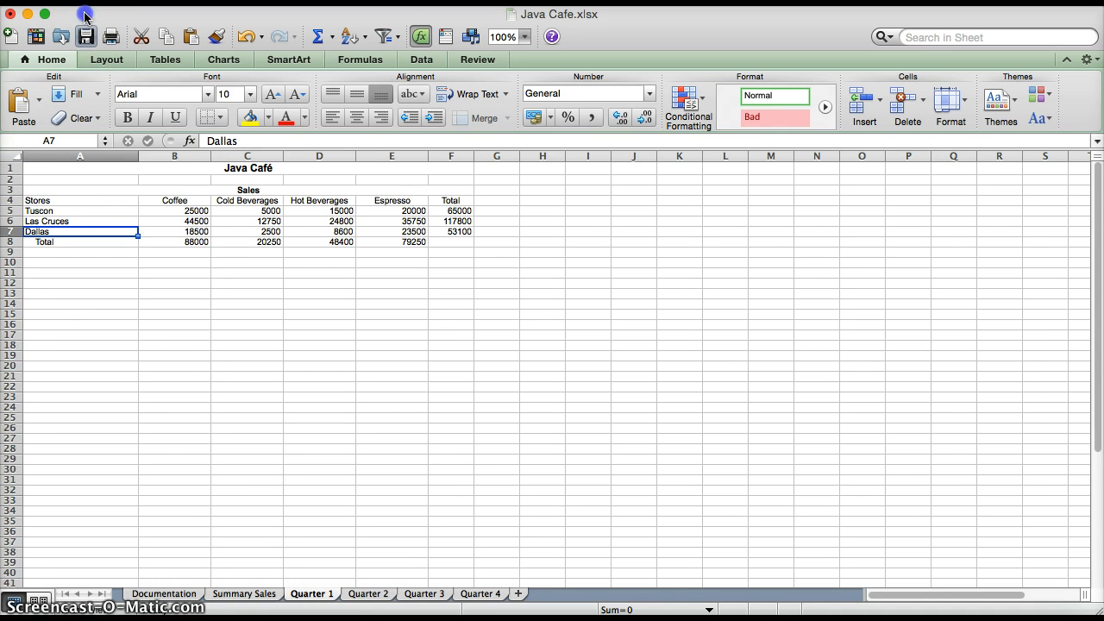
# - Switch to the Java Cafe 2014.xlsx workbook and examine its Summary Sales, quarterly and Documentation sheets
pyautogui.moveTo(94, 19)
pyautogui.mouseDown()
pyautogui.moveTo(92, 31)
pyautogui.moveTo(128, 15)
pyautogui.mouseUp()
pyautogui.click(25, 25)
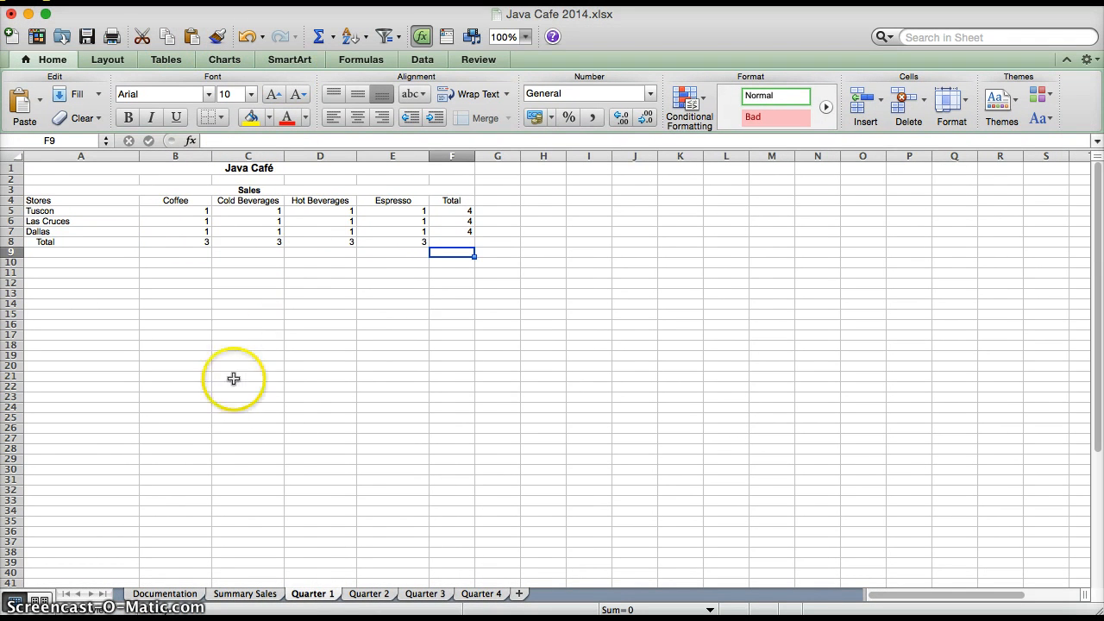
pyautogui.click(247, 597)
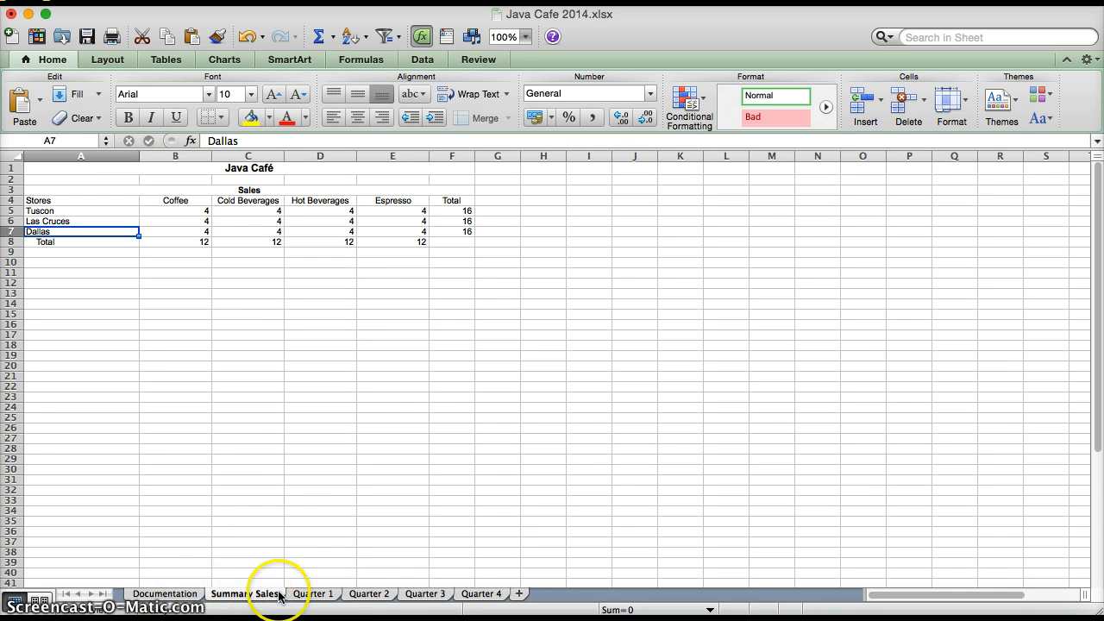
pyautogui.click(321, 595)
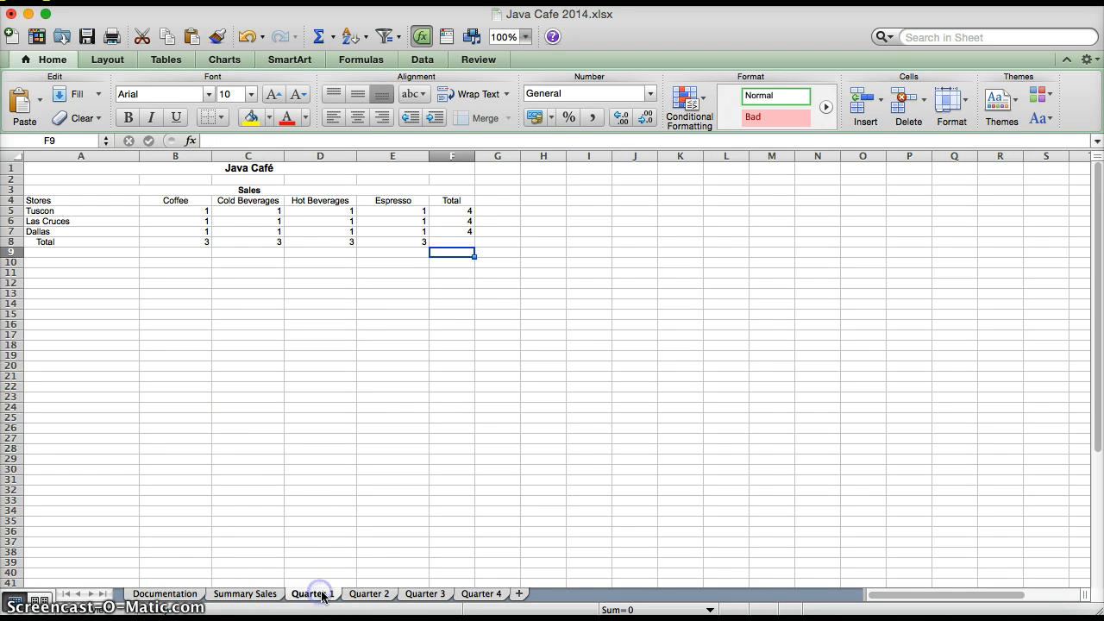
pyautogui.click(376, 595)
pyautogui.click(423, 595)
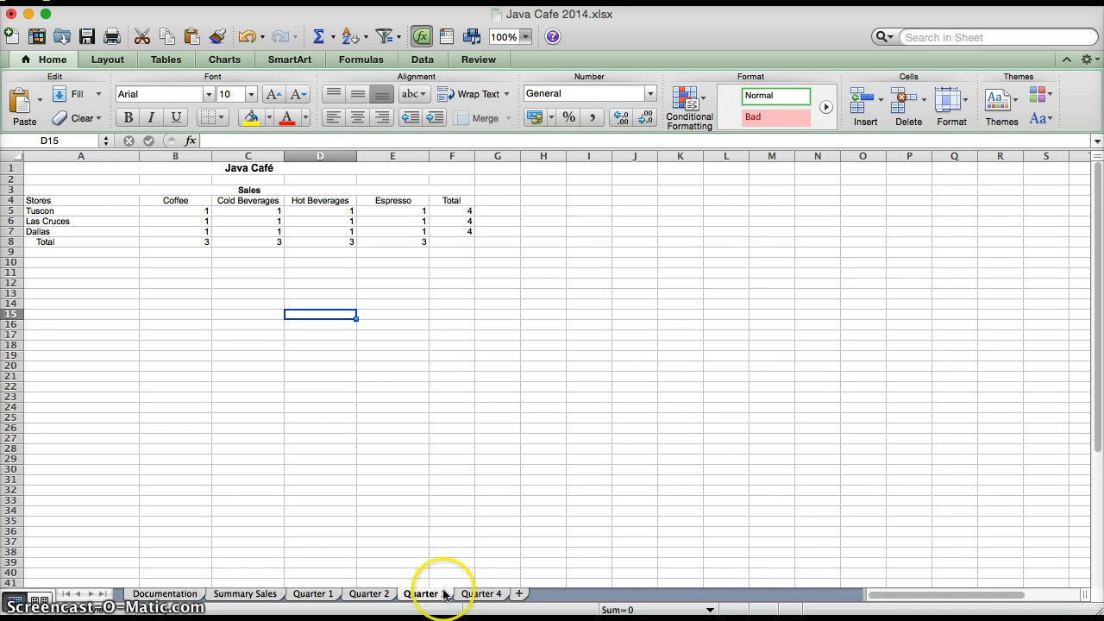
pyautogui.click(482, 594)
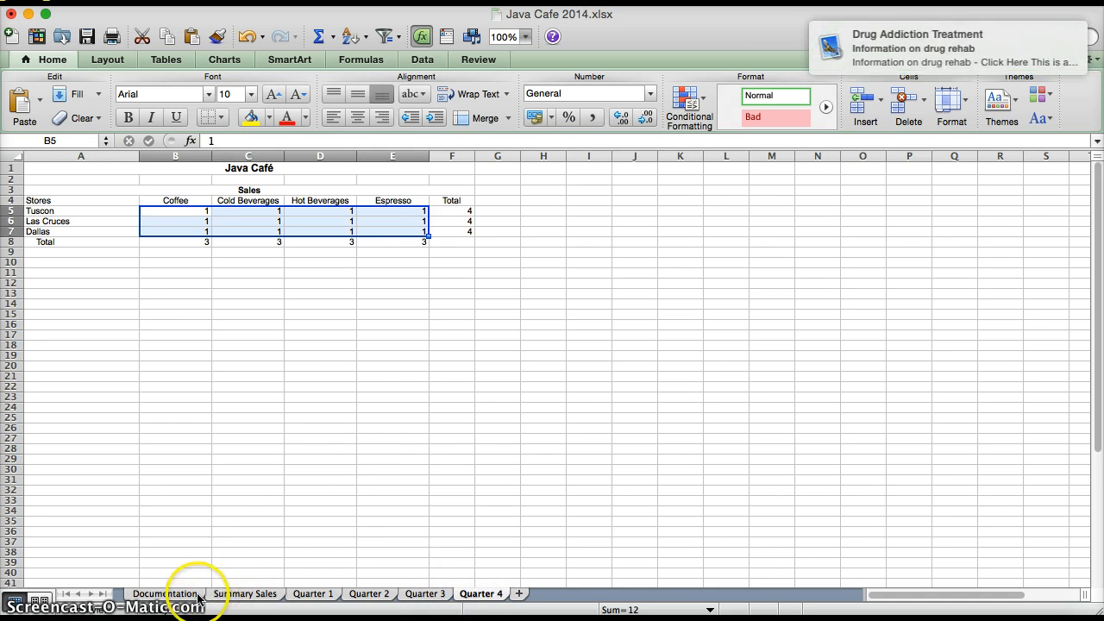
pyautogui.click(162, 595)
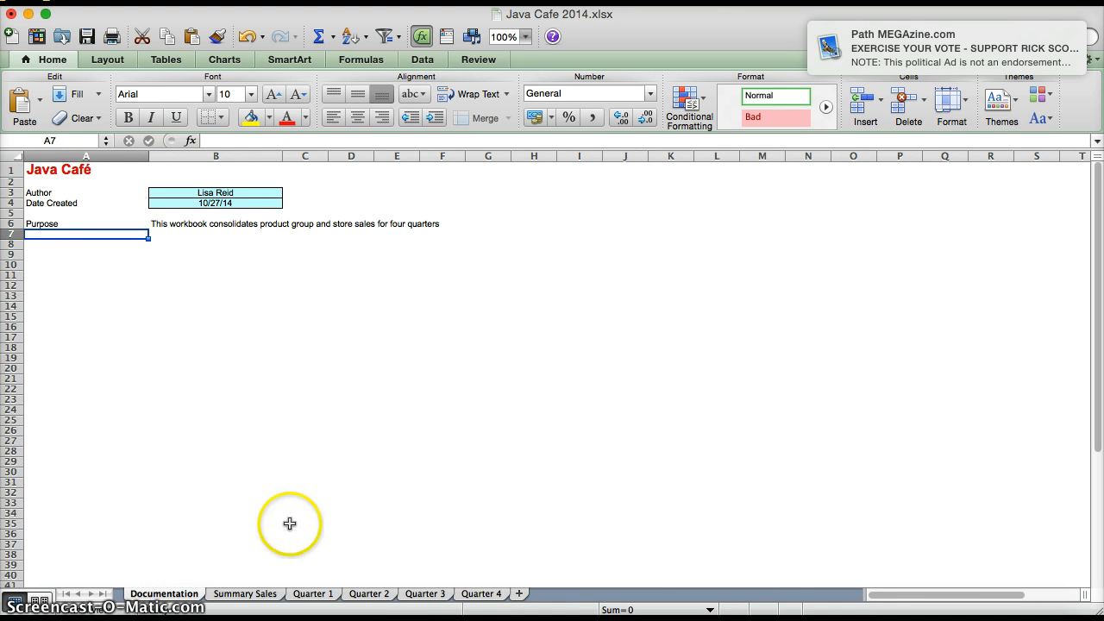
pyautogui.click(238, 595)
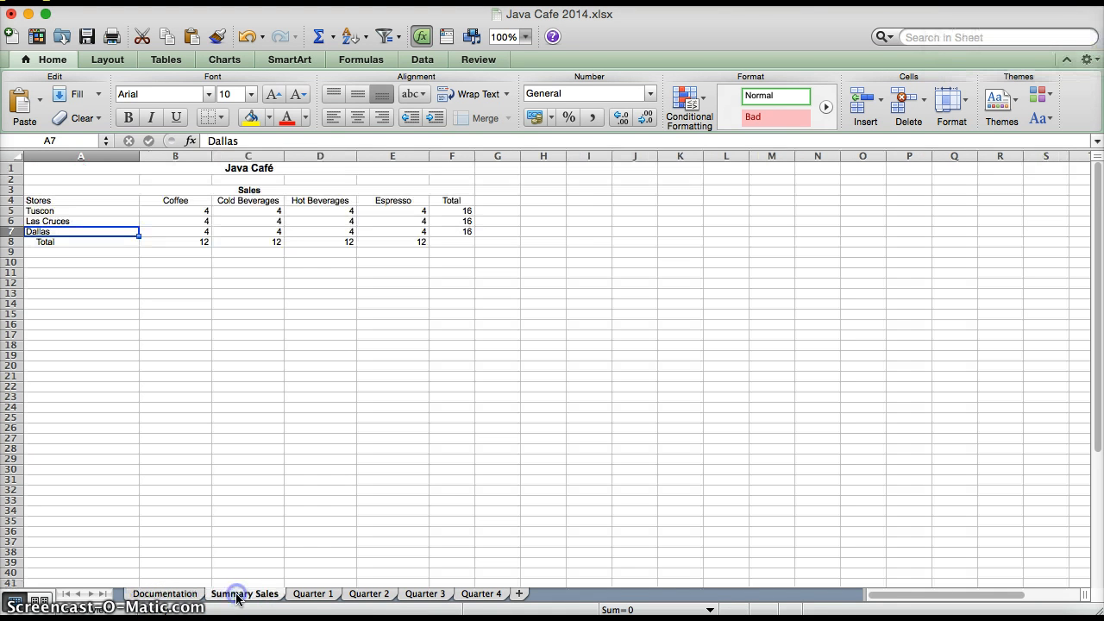
pyautogui.click(333, 598)
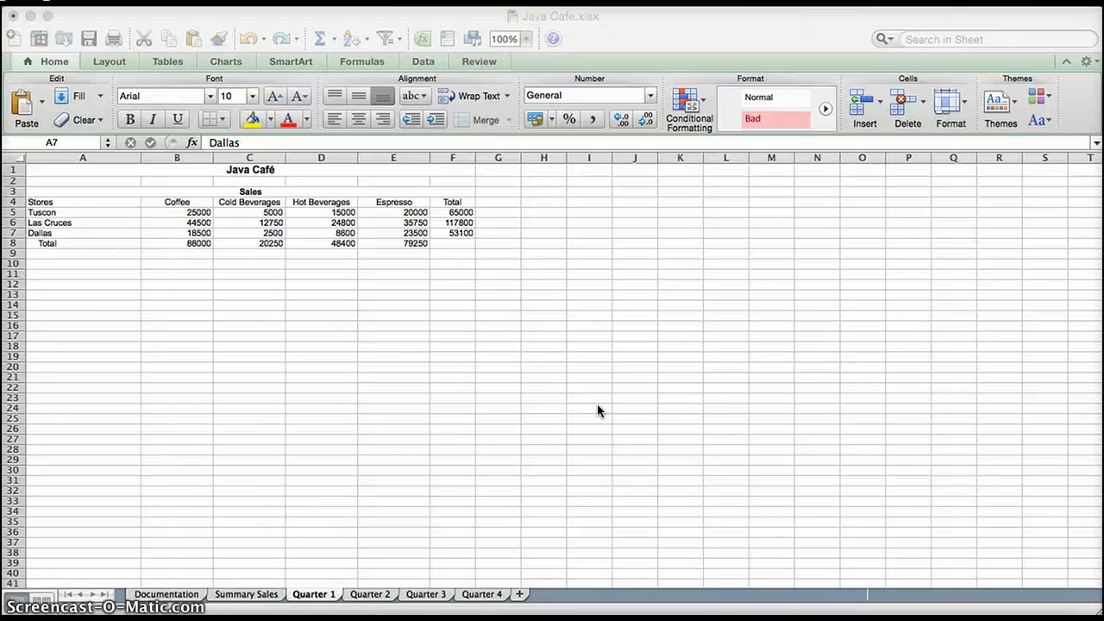
# - Return to Java Cafe.xlsx and review the sales figures on the Quarter 4, Quarter 1 and Quarter 2 sheets
pyautogui.click(492, 593)
pyautogui.click(491, 593)
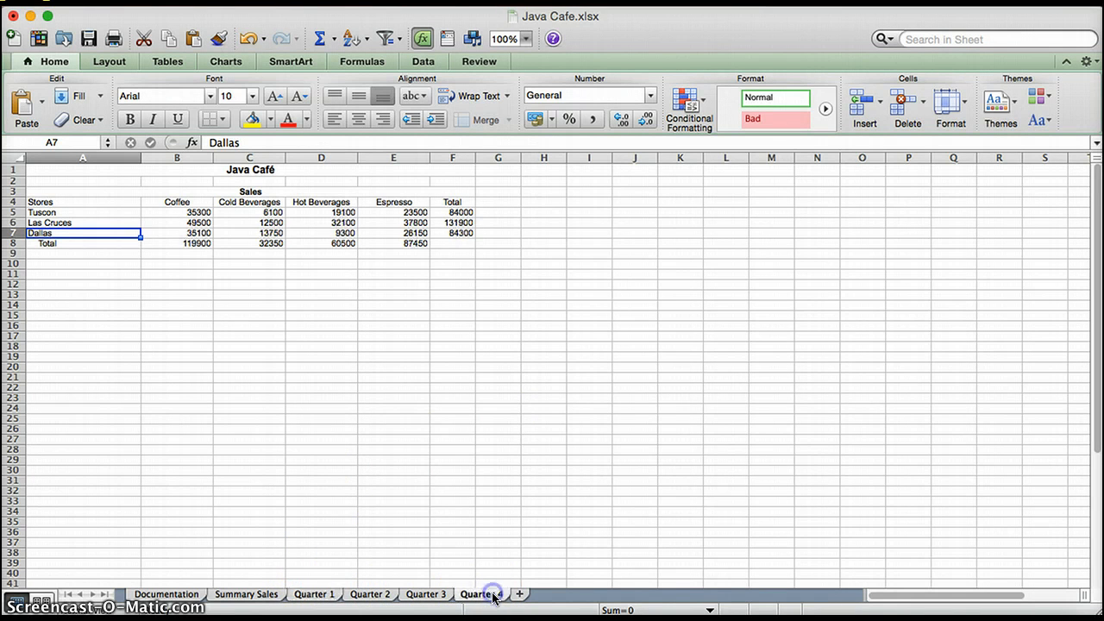
pyautogui.click(324, 597)
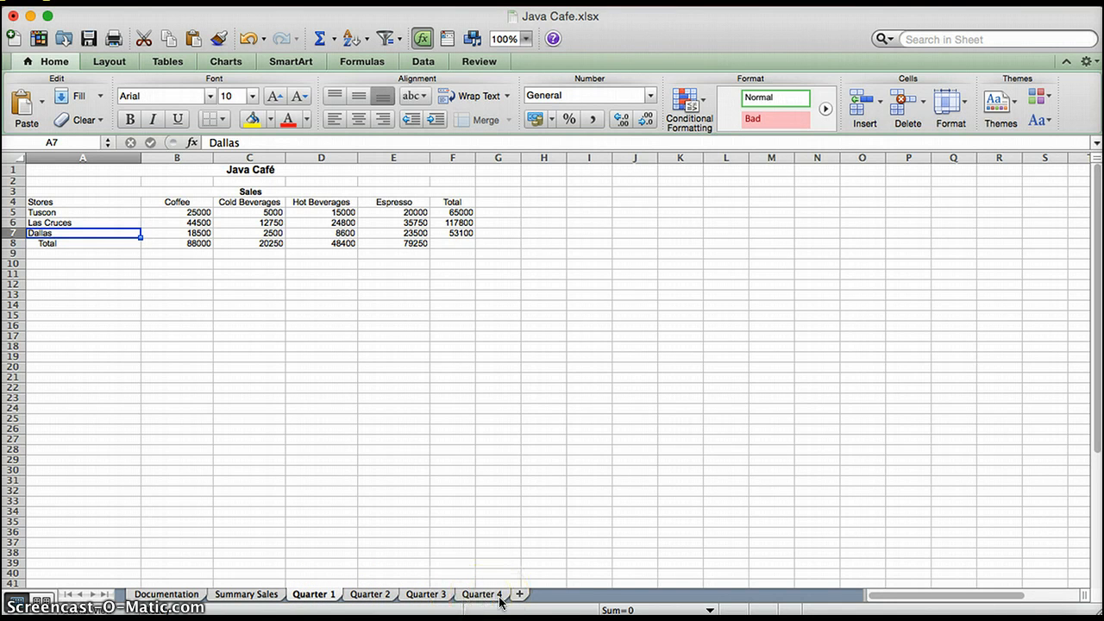
pyautogui.click(370, 595)
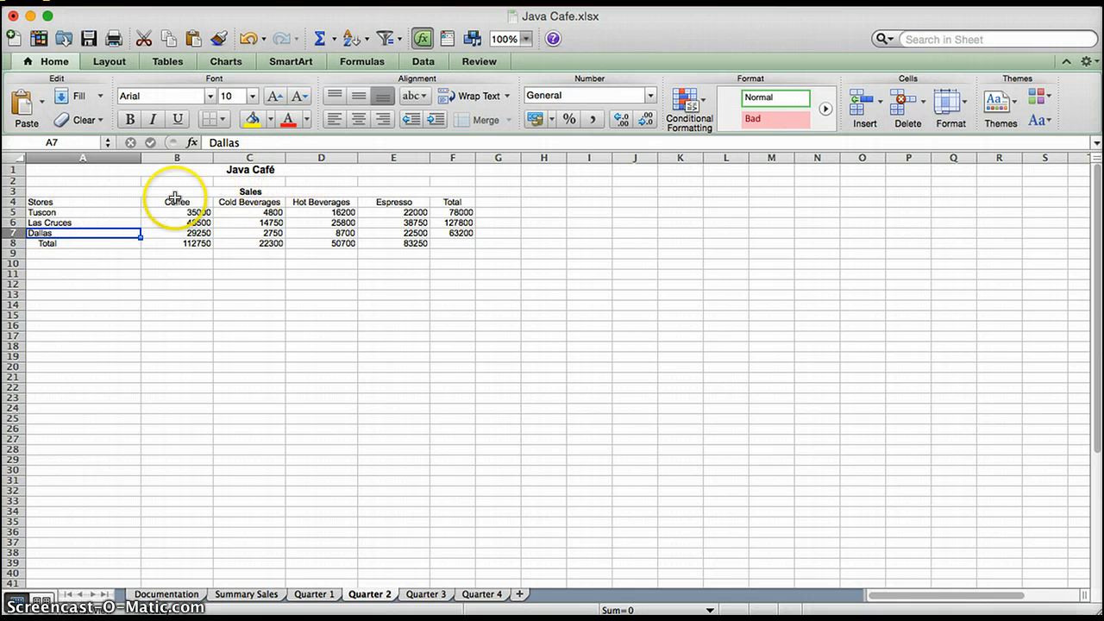
# - Inspect the cross-sheet formulas behind the Coffee sales for all three stores and Dallas Cold Beverages on the Summary Sales sheet
pyautogui.click(232, 596)
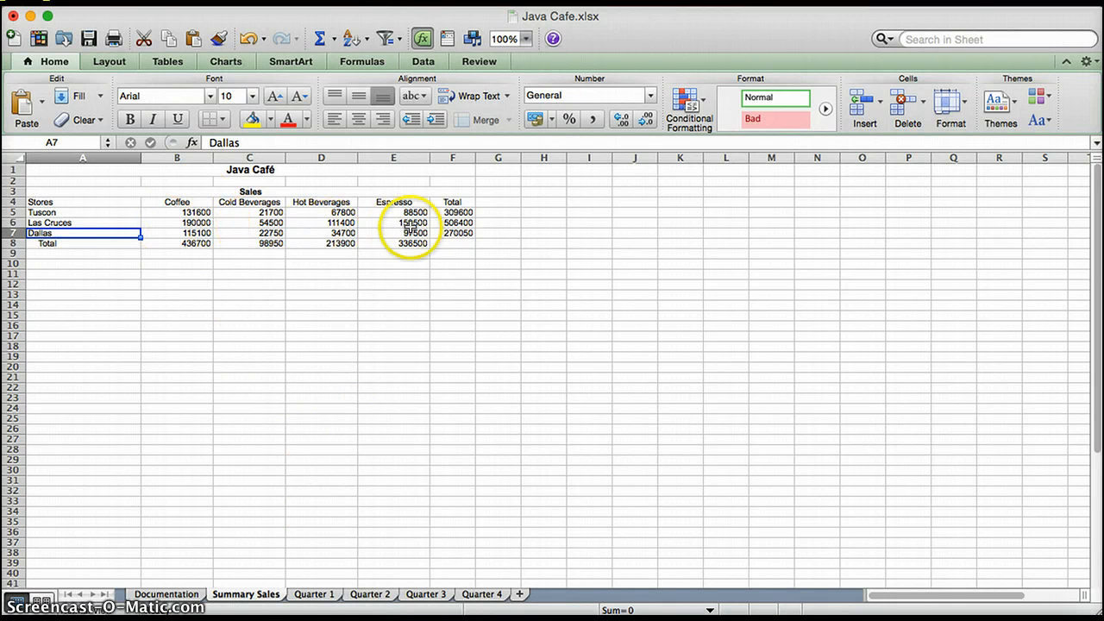
pyautogui.click(196, 212)
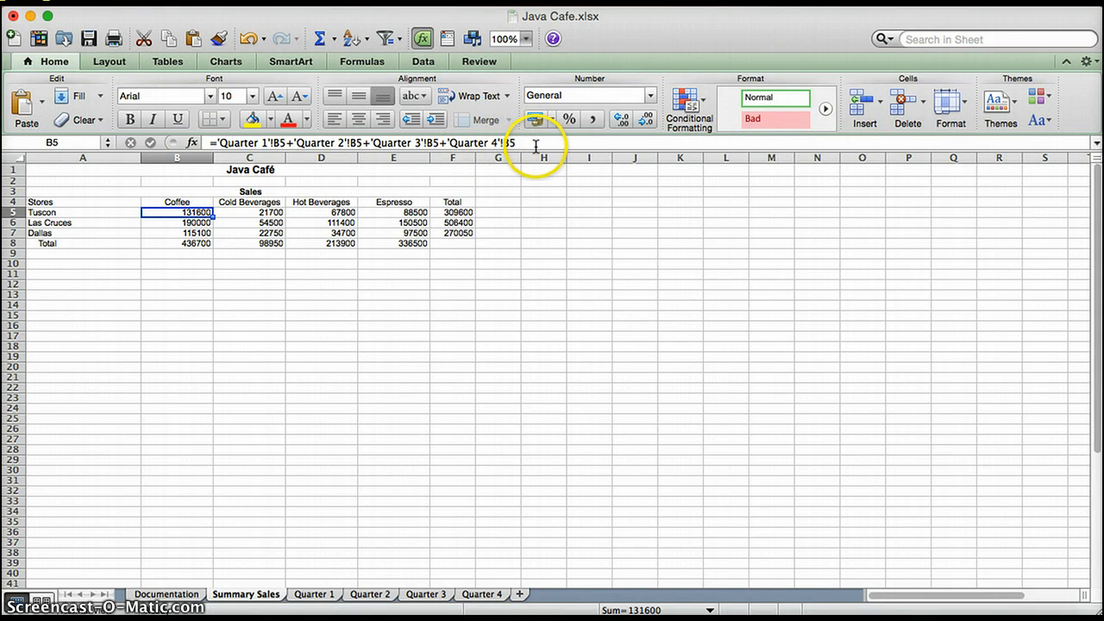
pyautogui.click(200, 231)
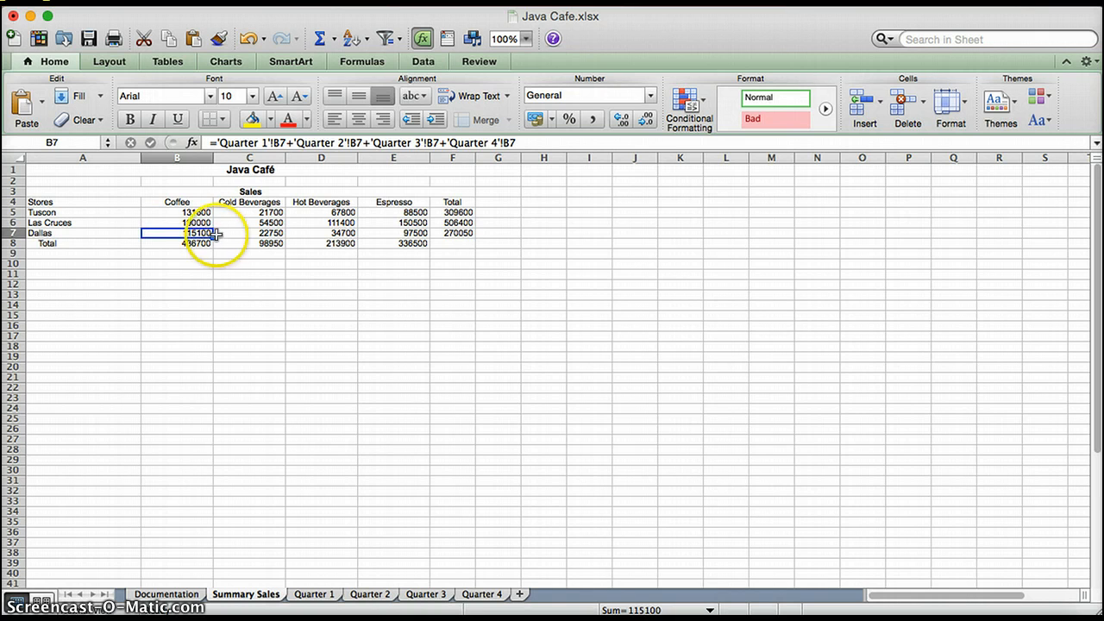
pyautogui.click(232, 235)
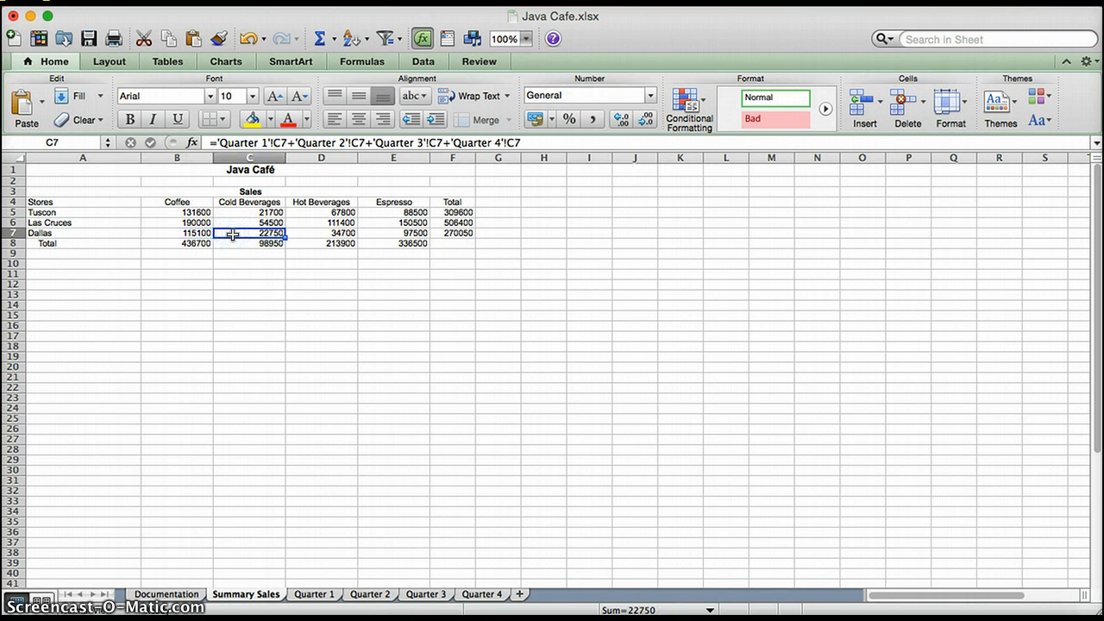
pyautogui.click(181, 223)
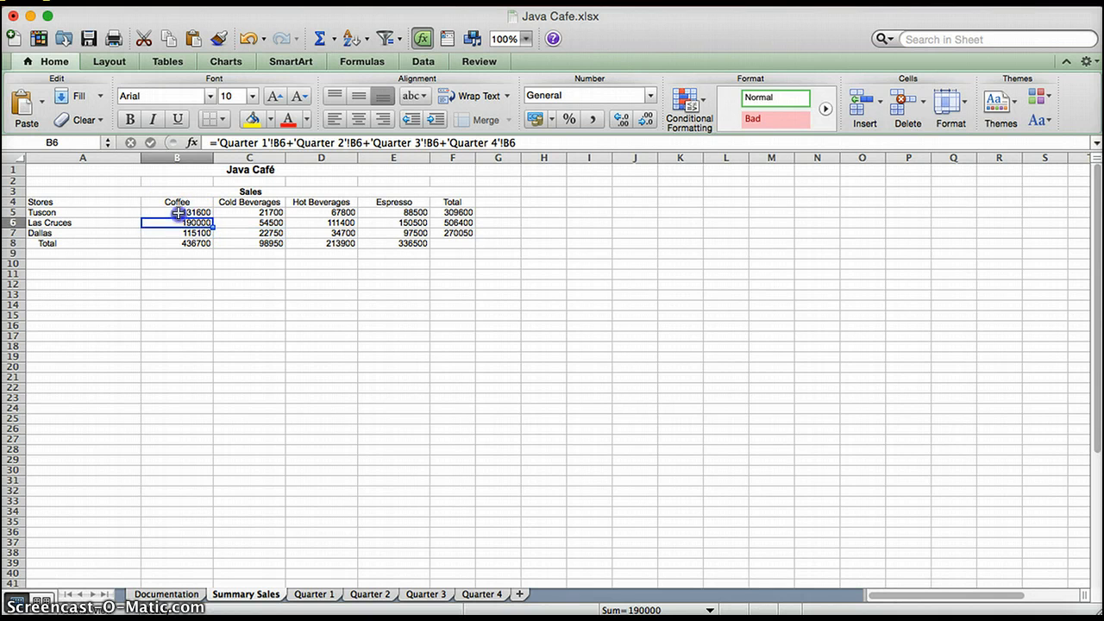
pyautogui.click(177, 212)
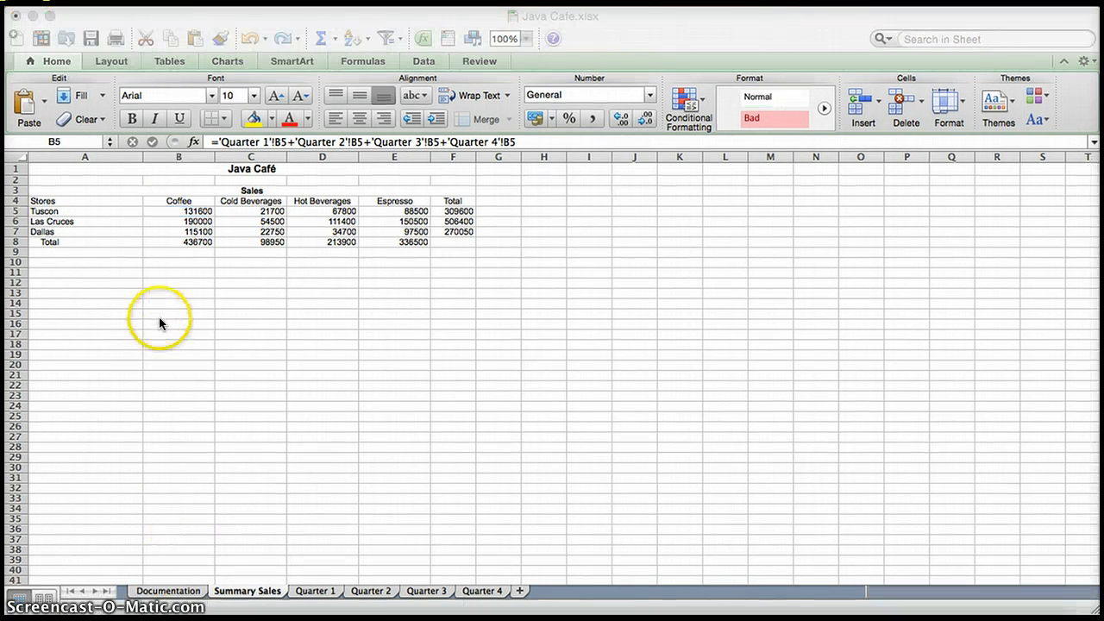
# - Open the Documentation sheet to read the workbook's purpose and its notes on 3-D references
pyautogui.click(177, 593)
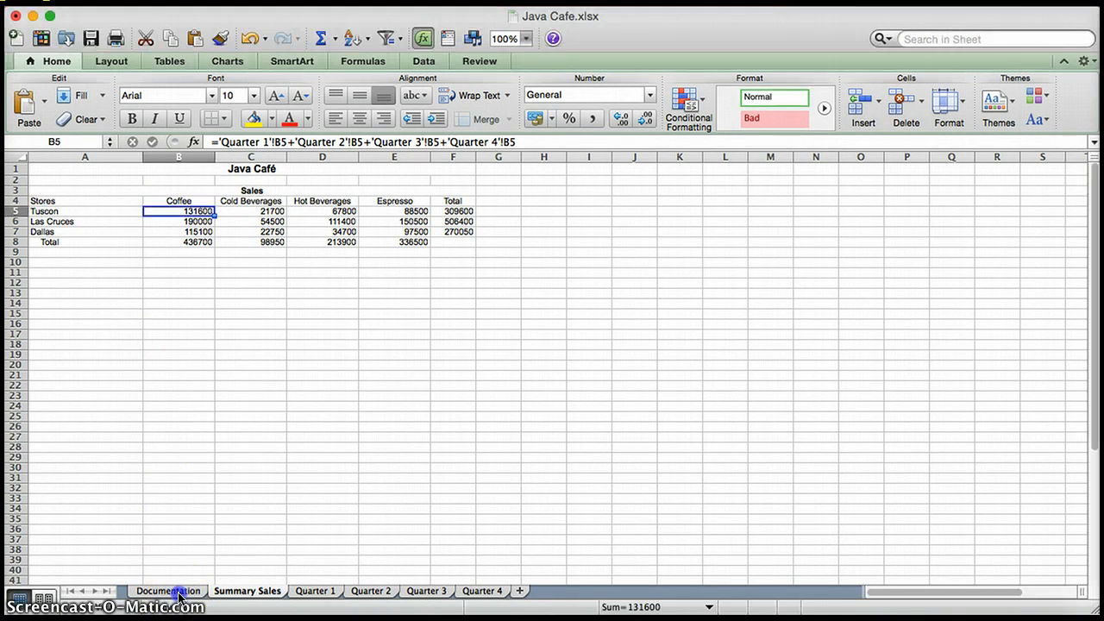
pyautogui.click(177, 591)
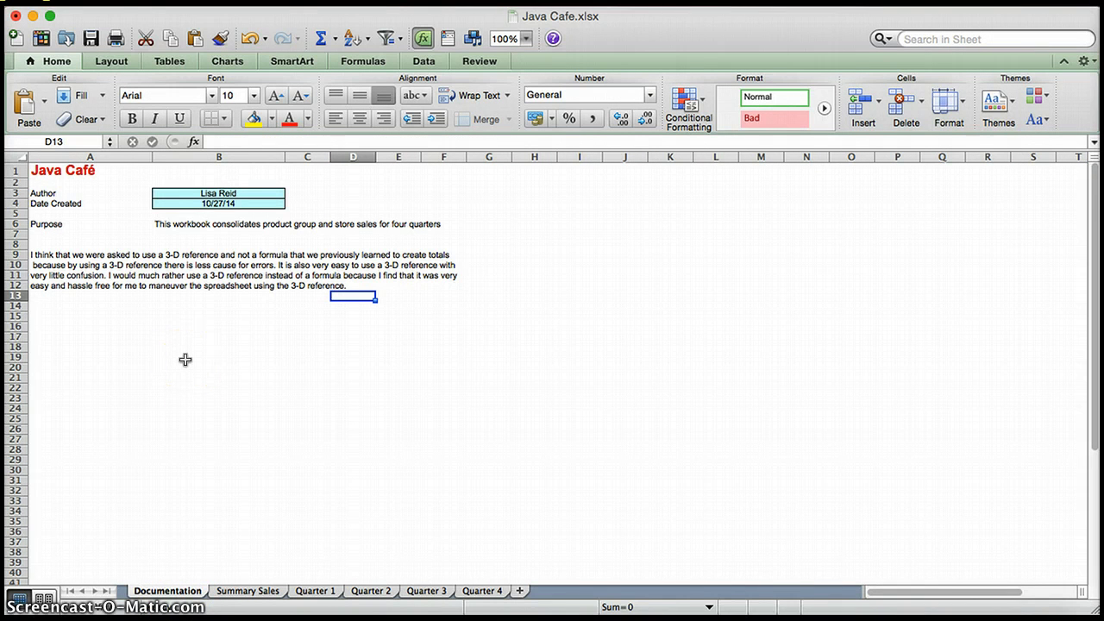